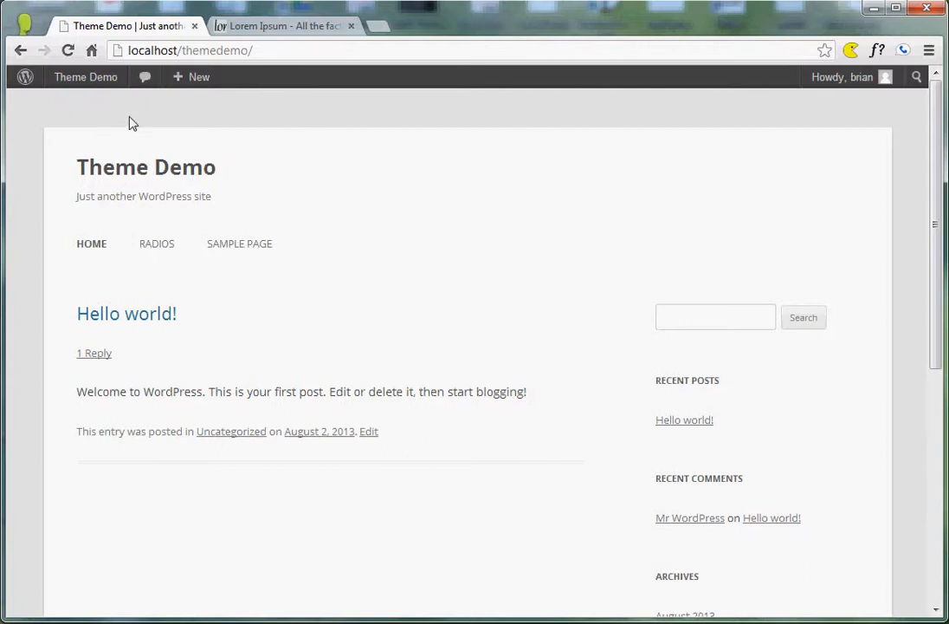
Go to the site's dashboard and open the Media Library.
click(90, 85)
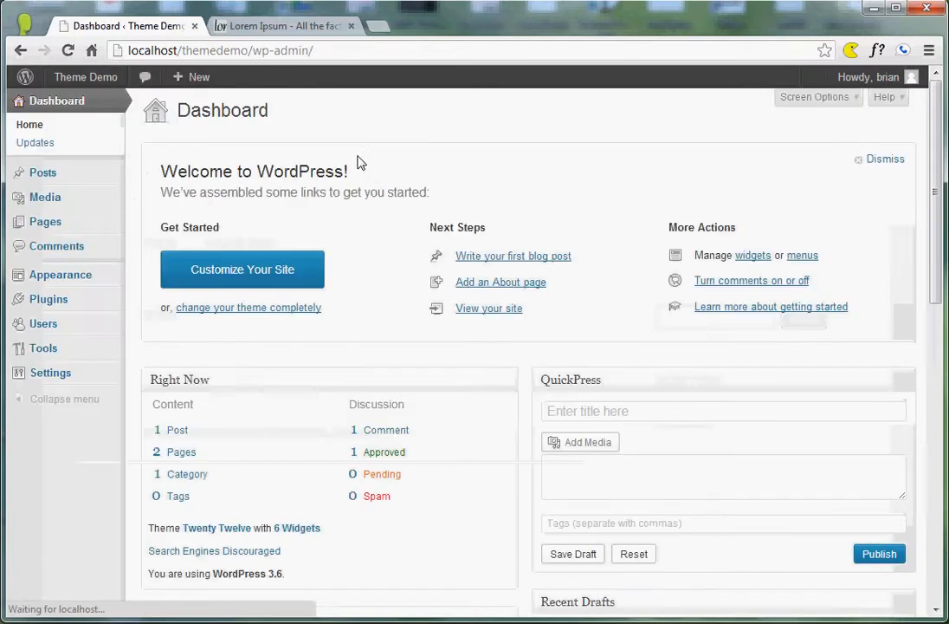
mouse_move(46, 198)
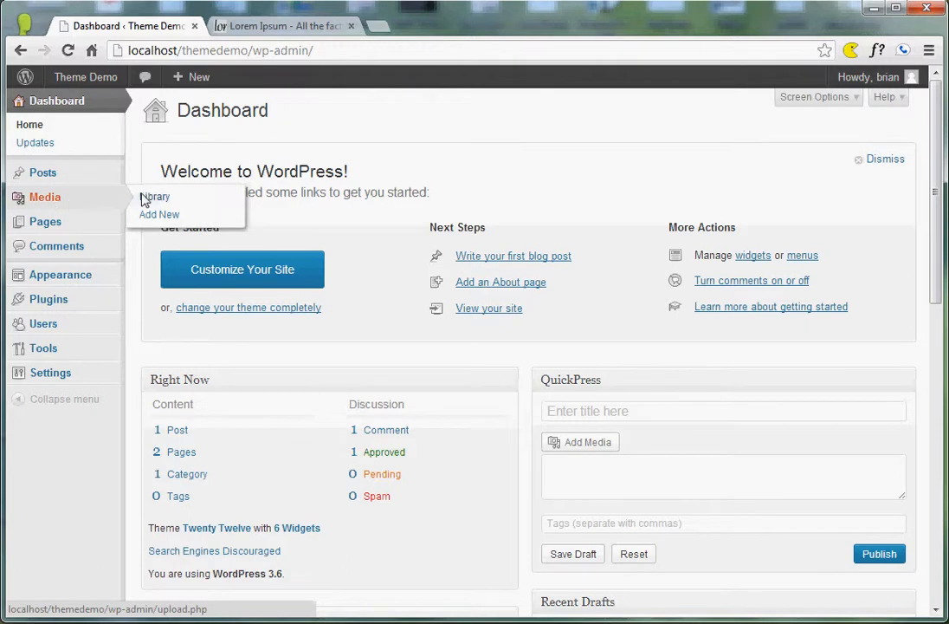
click(50, 198)
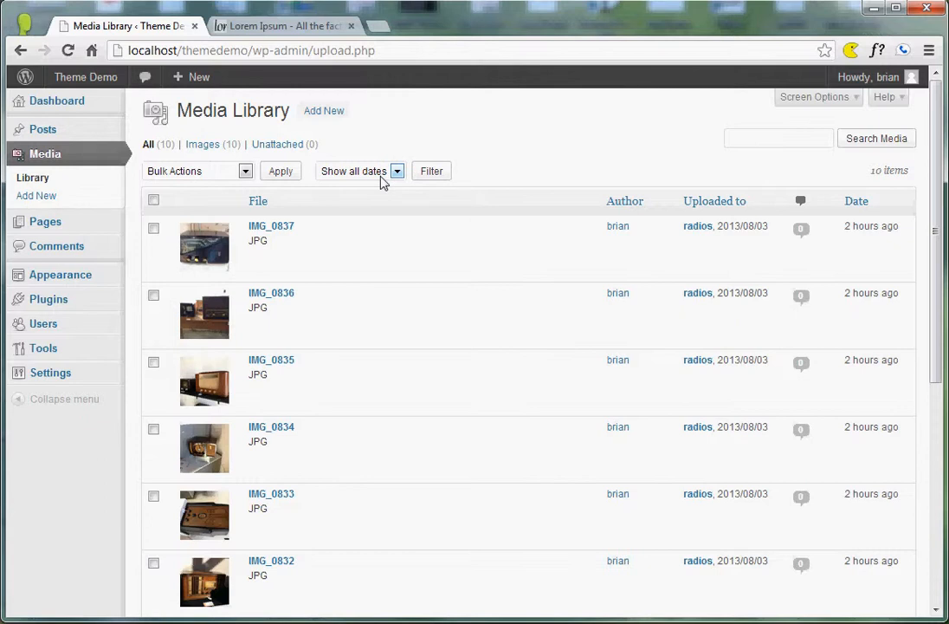
Look through the full list of images uploaded to the Media Library.
mouse_move(253, 256)
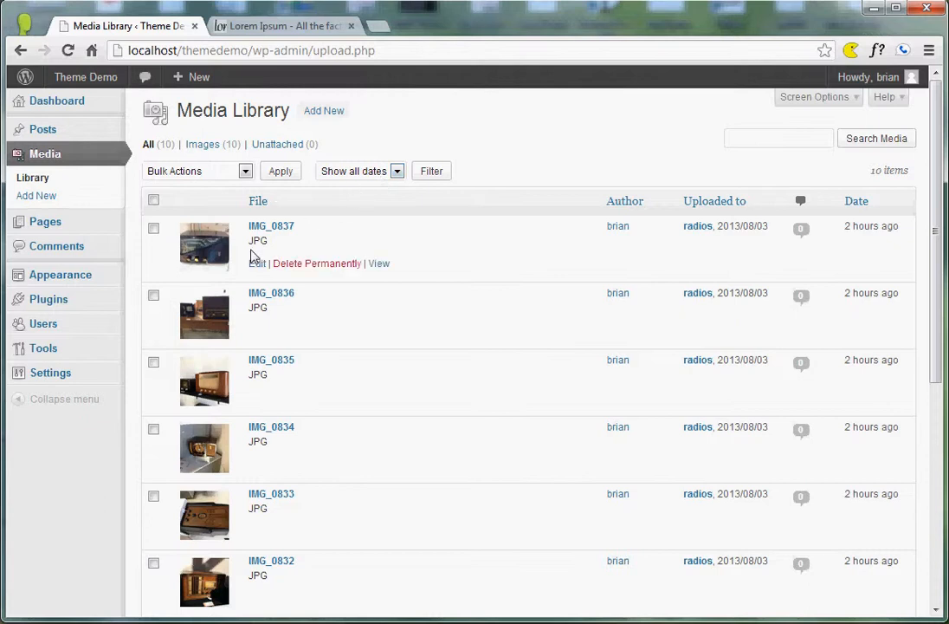
scroll(324, 352, down, 5)
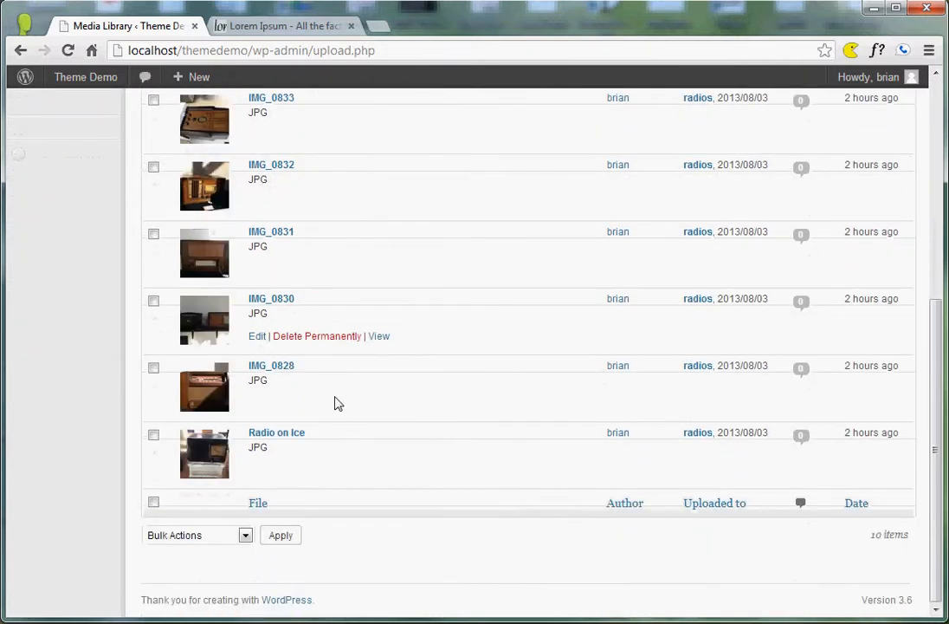
scroll(342, 364, up, 3)
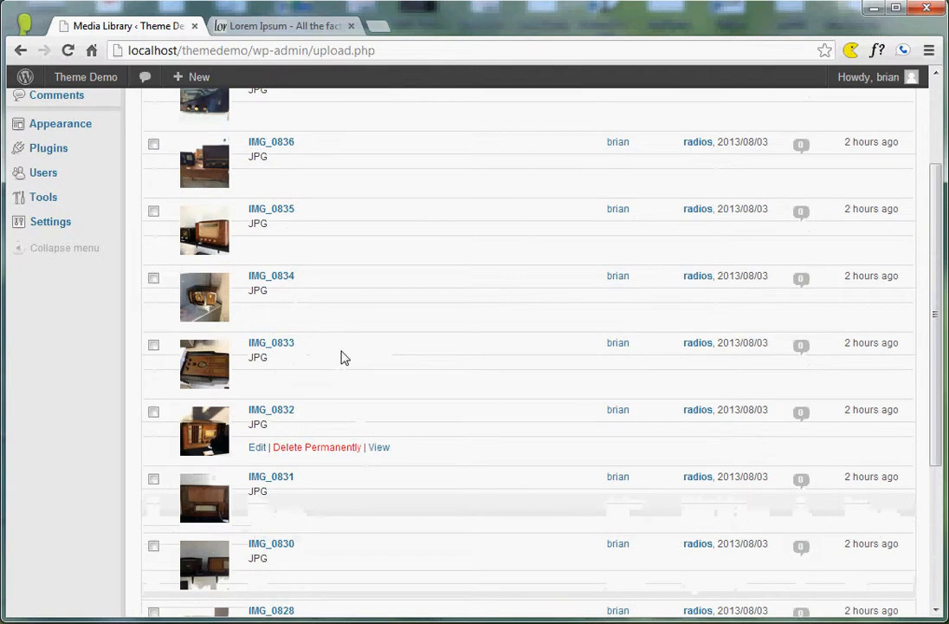
scroll(343, 357, up, 2)
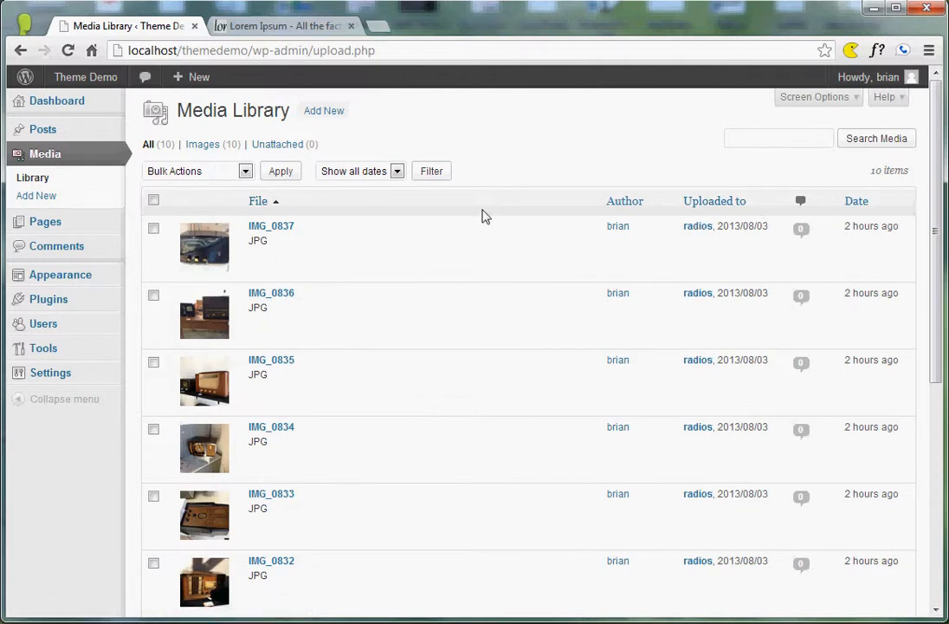
scroll(472, 277, down, 5)
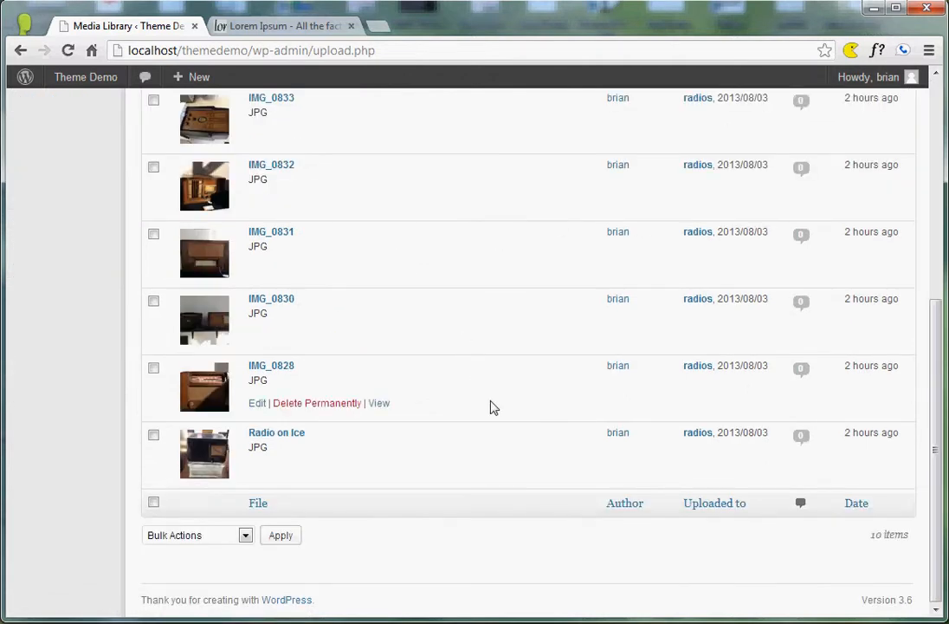
scroll(484, 407, up, 3)
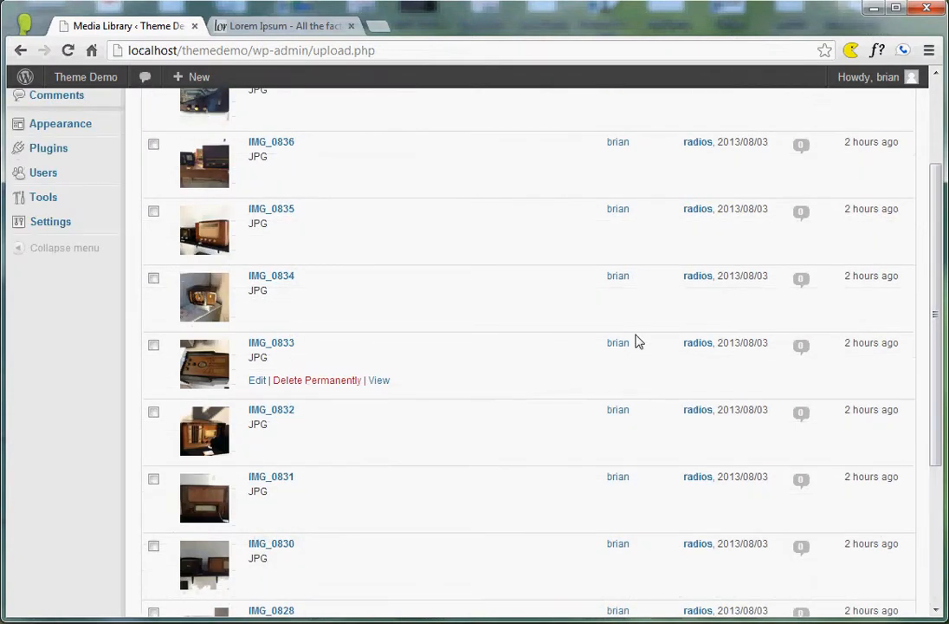
scroll(636, 340, up, 2)
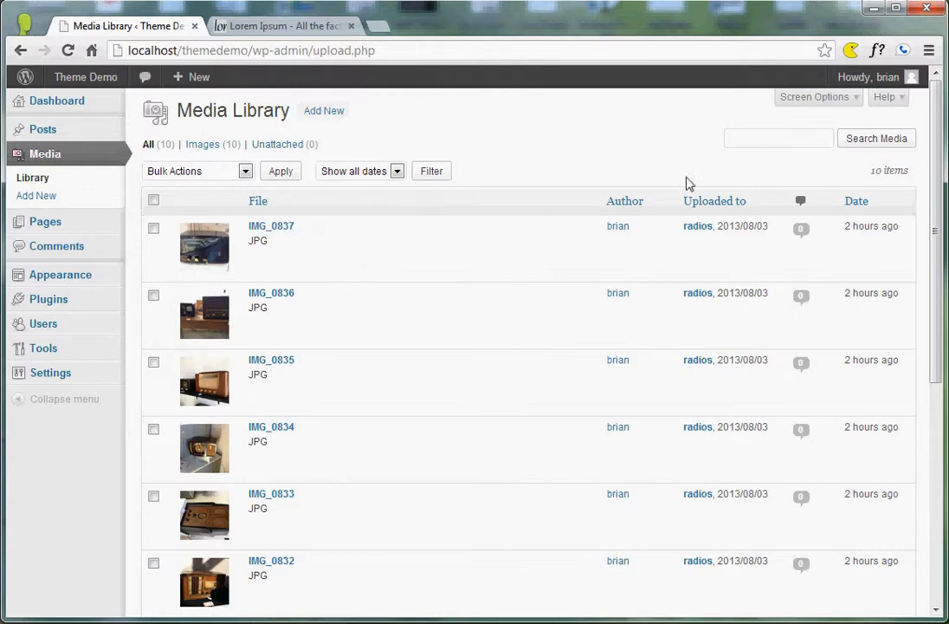
Search the Media Library for "radio", clear the search term and show all media items again.
click(770, 140)
text(radio)
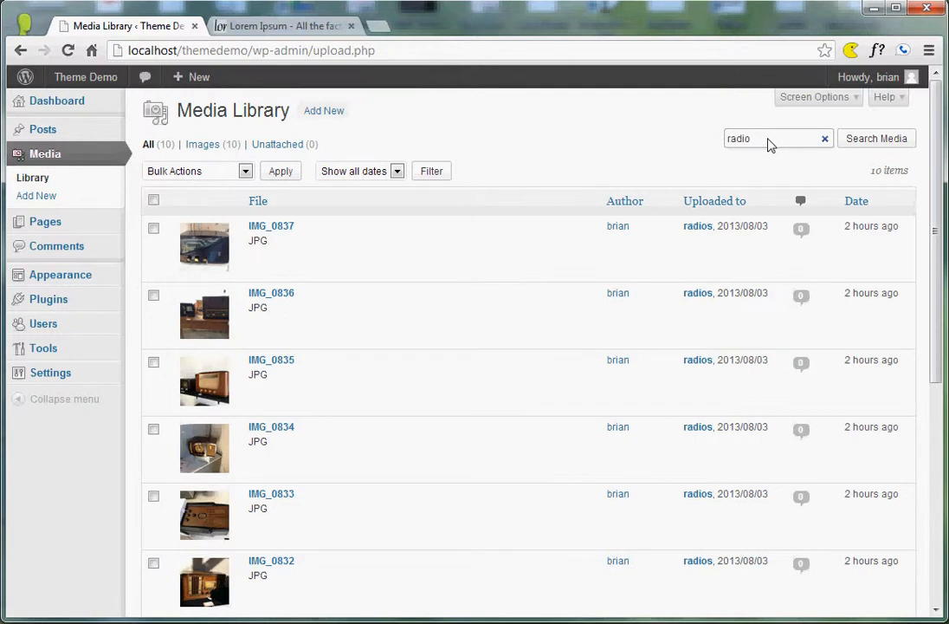
key(Return)
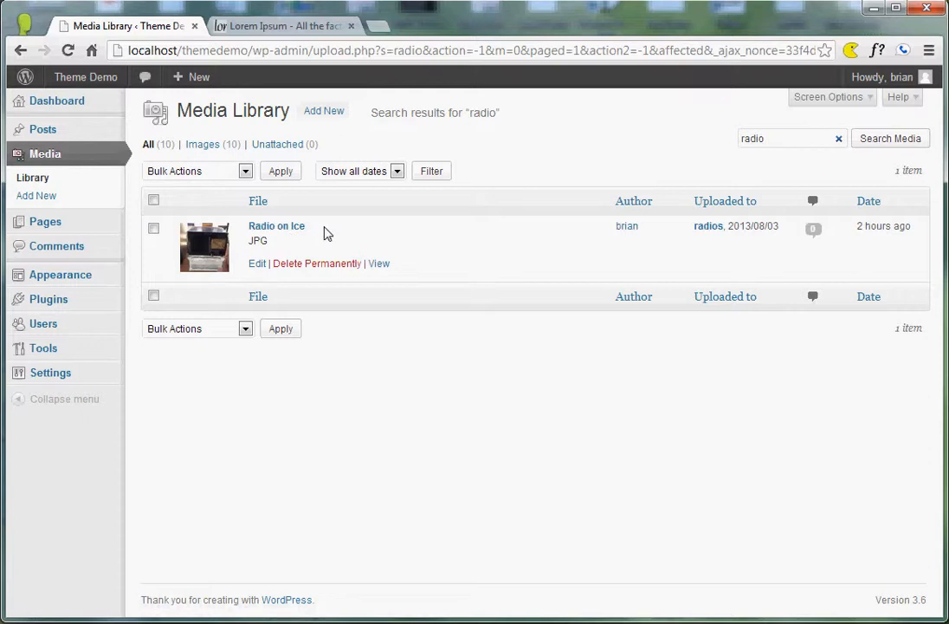
click(840, 140)
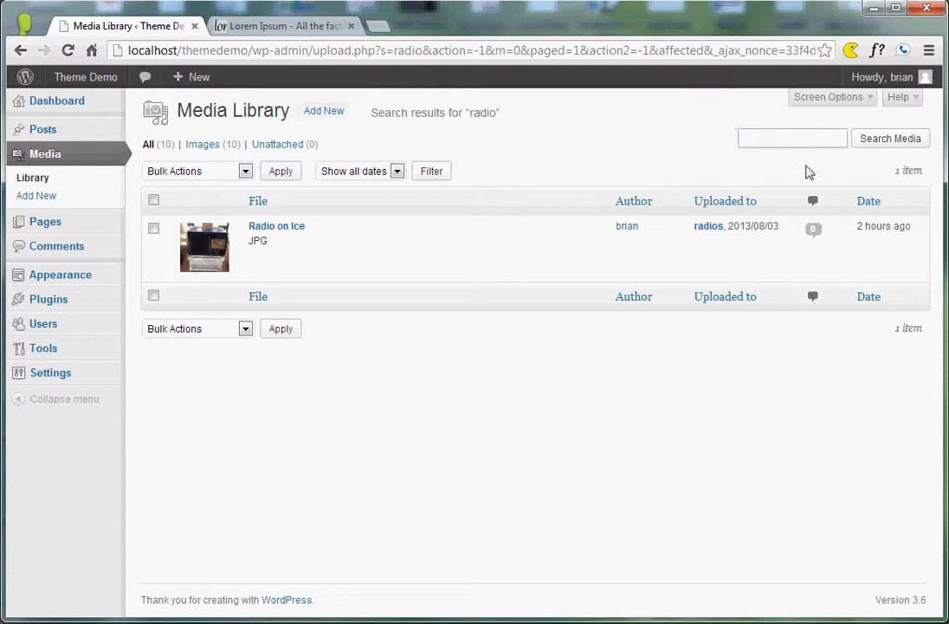
click(152, 148)
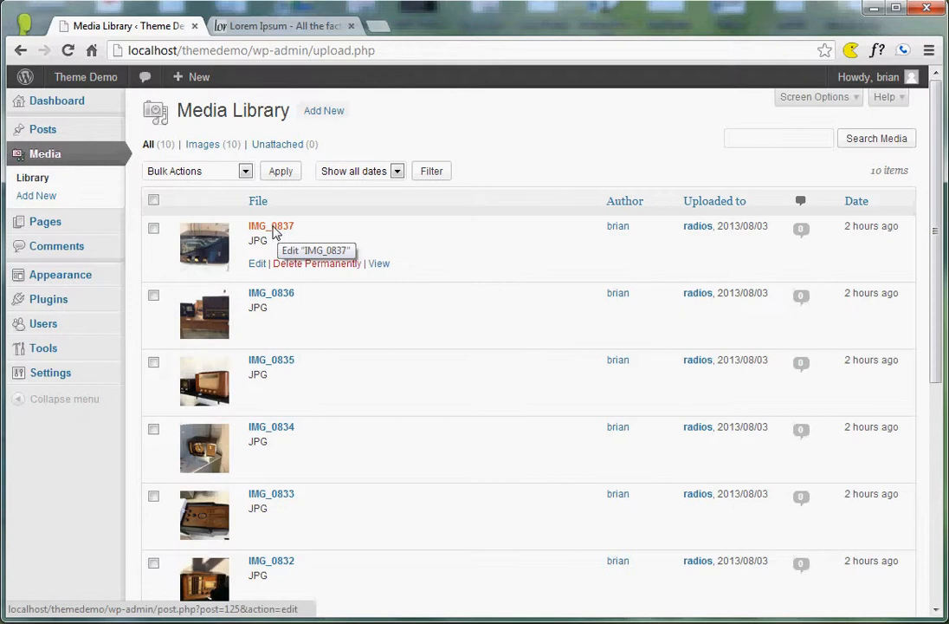
Open the image IMG_0837 from the media list for editing.
scroll(314, 267, down, 3)
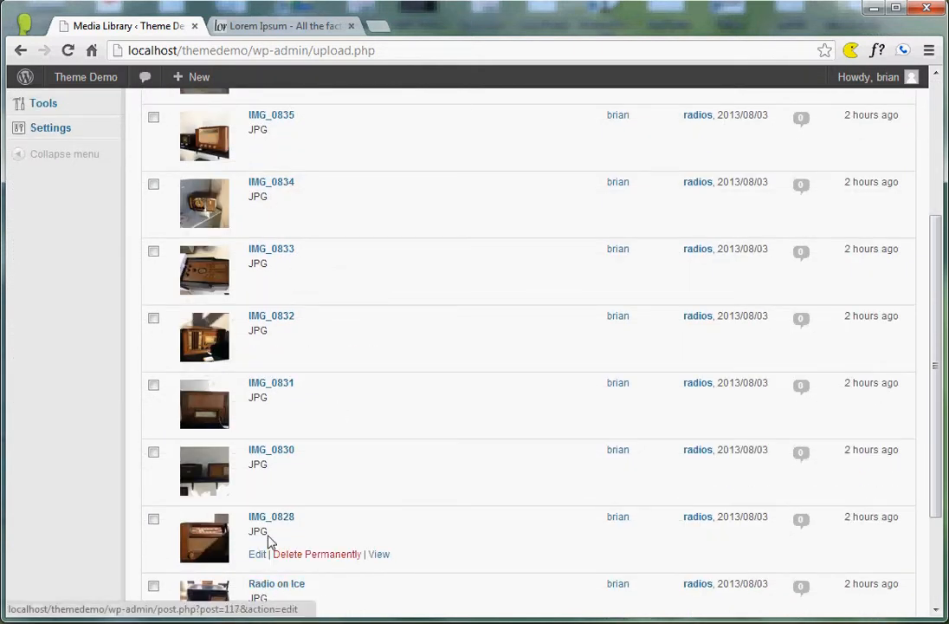
scroll(269, 323, up, 3)
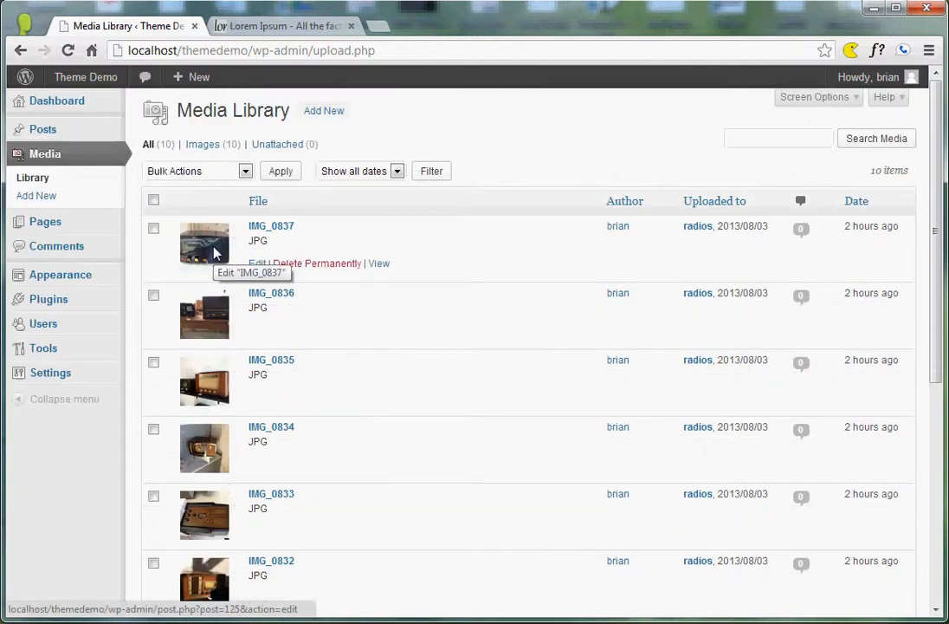
click(273, 232)
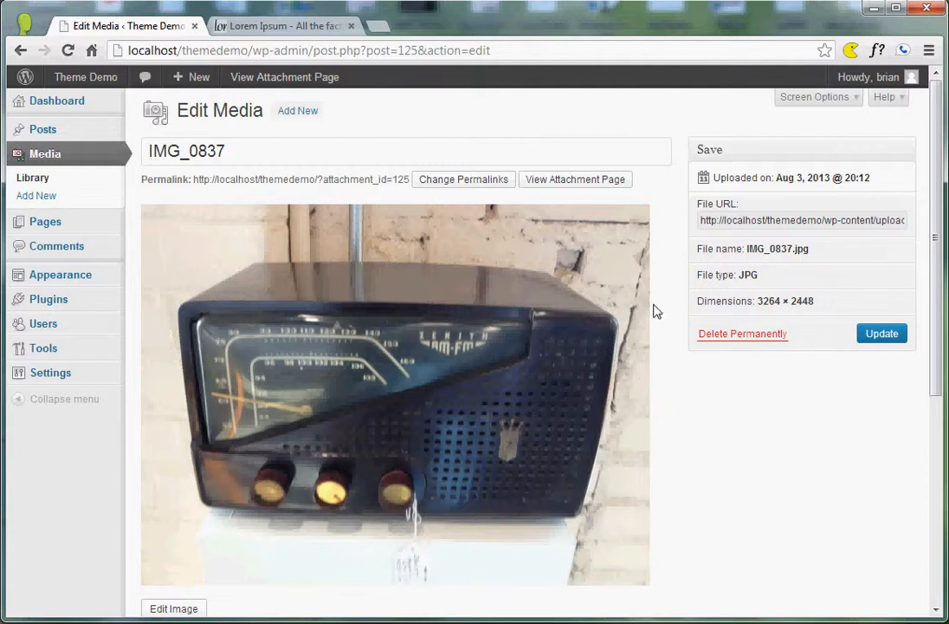
Examine the title, caption, alternative text and description fields and the save details of IMG_0837.
click(250, 153)
scroll(286, 248, down, 3)
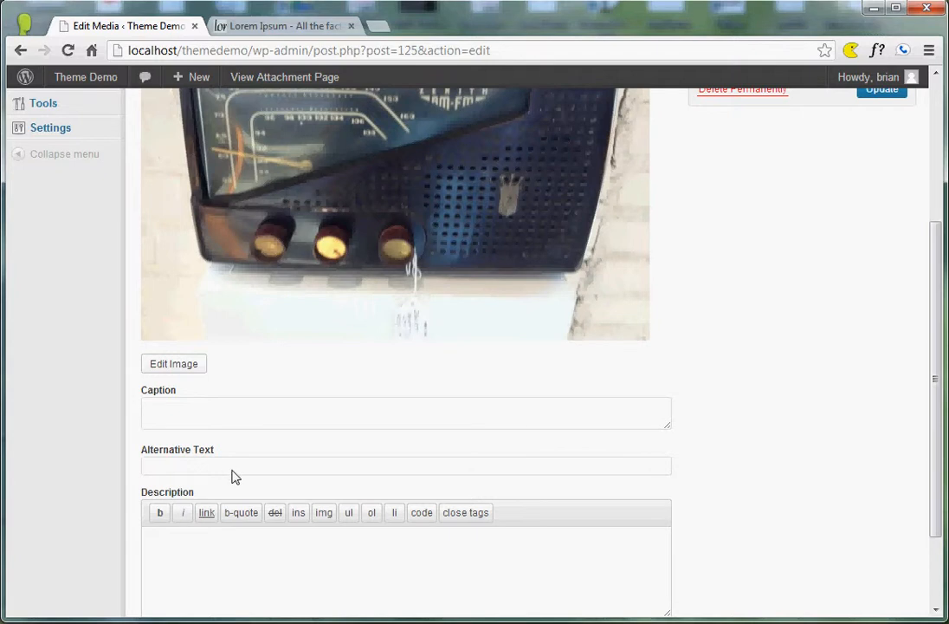
scroll(226, 469, down, 2)
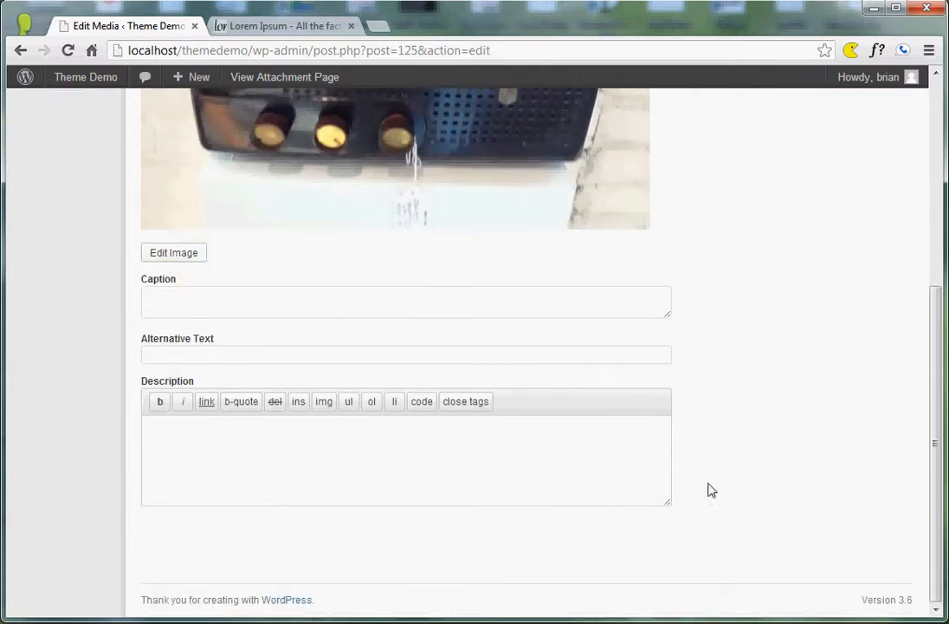
scroll(693, 451, up, 5)
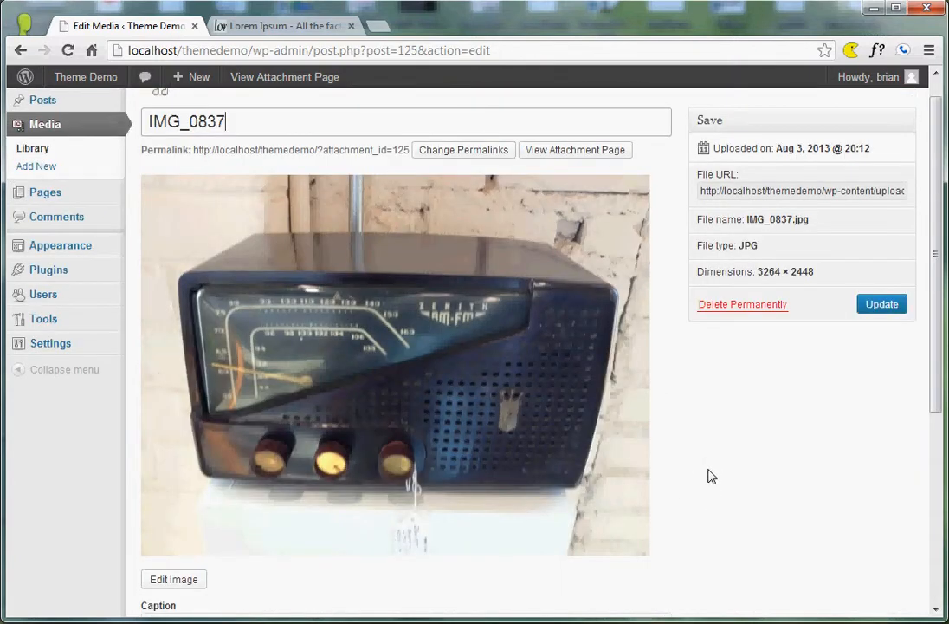
scroll(713, 475, up, 1)
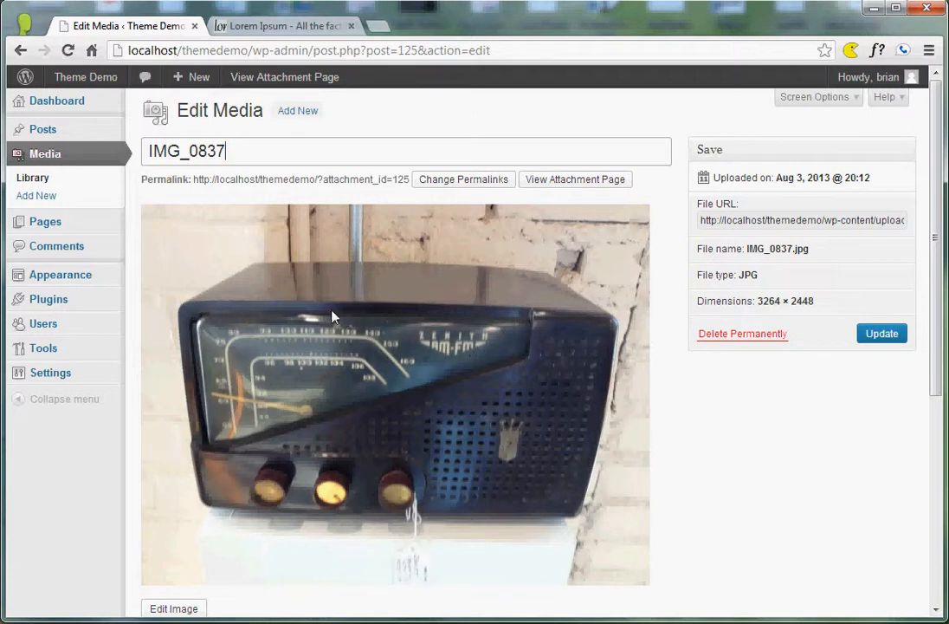
scroll(258, 392, down, 1)
scroll(255, 398, down, 1)
scroll(255, 400, up, 1)
scroll(225, 303, up, 1)
Open the image editor for IMG_0837.
scroll(261, 415, down, 1)
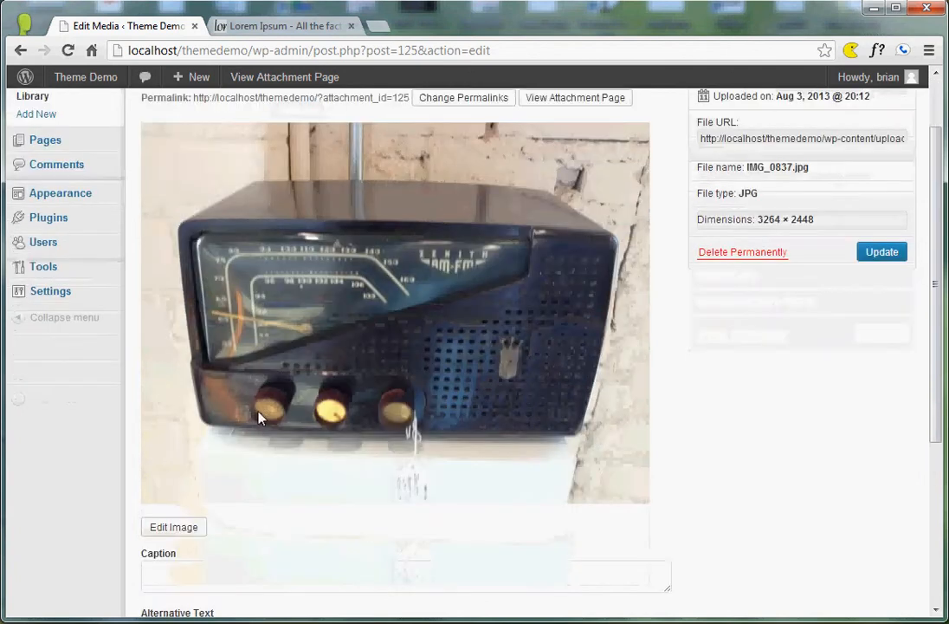
click(175, 528)
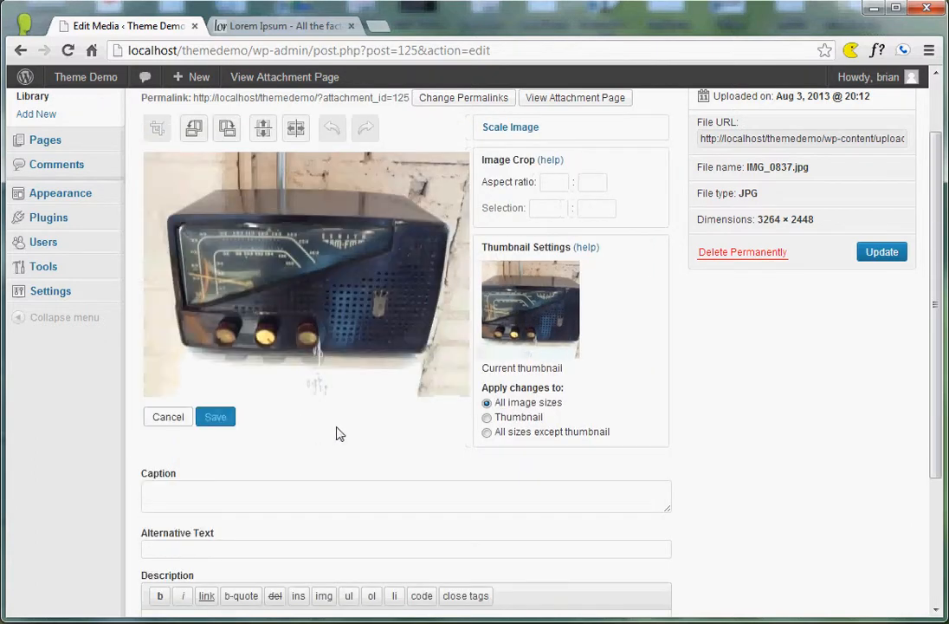
scroll(338, 434, up, 1)
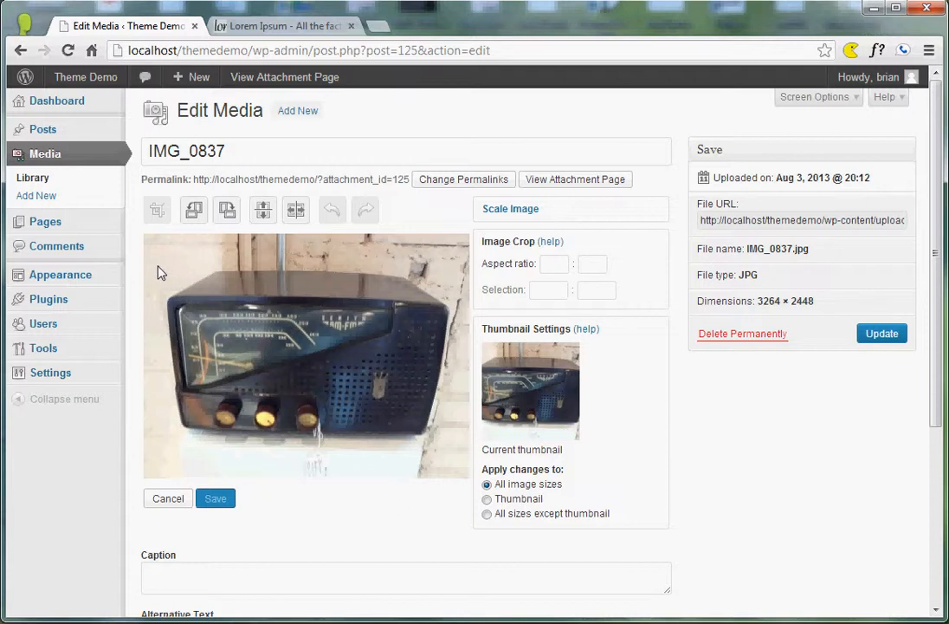
drag(158, 272, 456, 451)
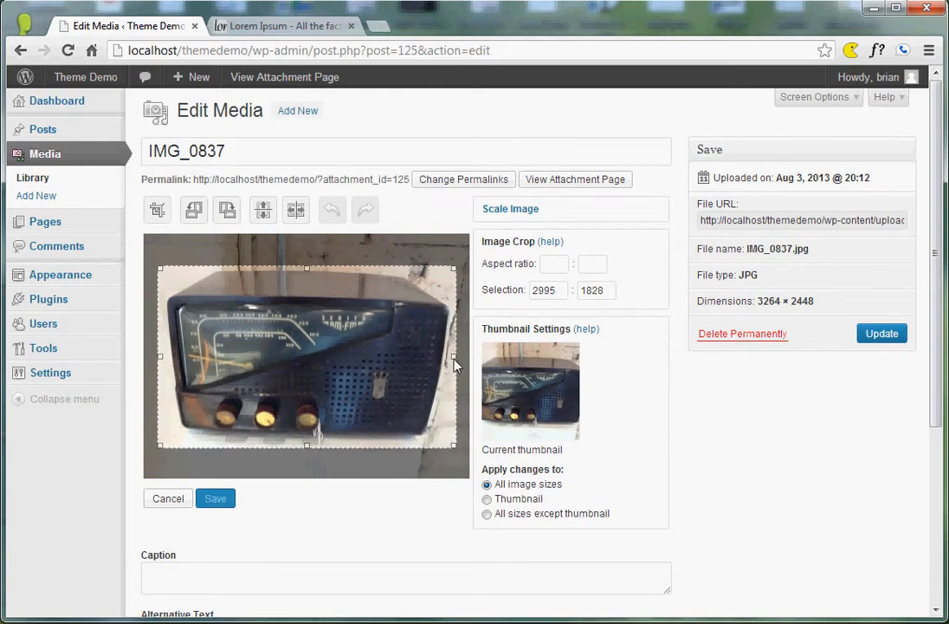
mouse_move(454, 365)
mouse_down()
mouse_move(436, 364)
mouse_move(454, 363)
mouse_up()
mouse_move(306, 445)
mouse_down()
mouse_move(308, 434)
mouse_move(308, 452)
mouse_up()
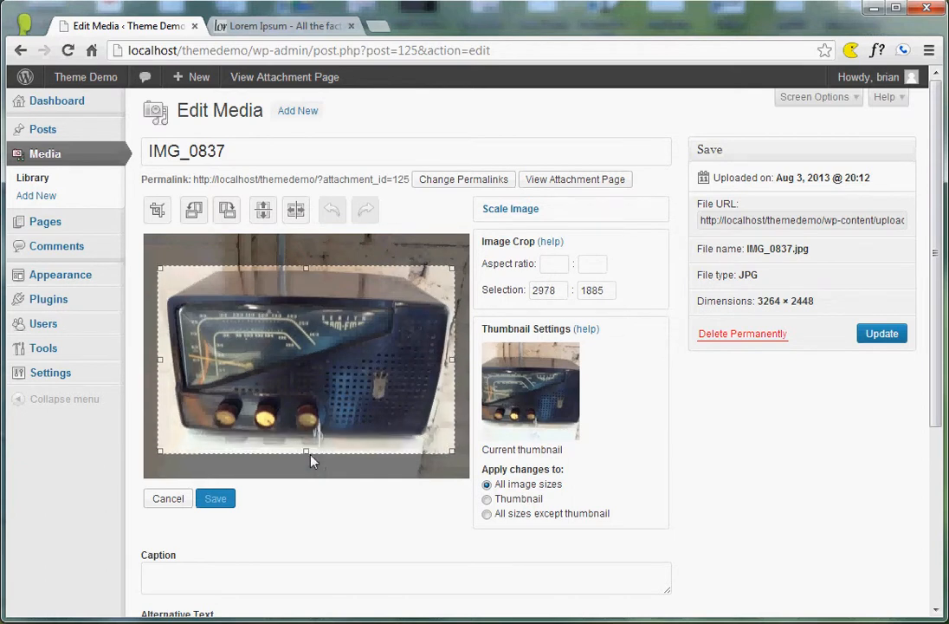
click(158, 365)
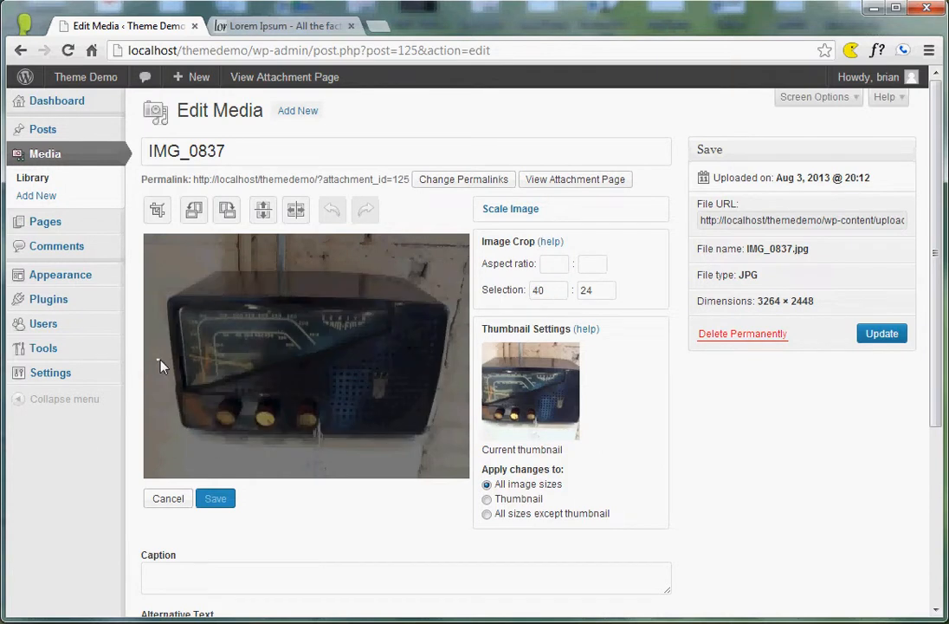
Draw and adjust a crop selection of about 2897 × 1870 around the radio and crop the image to it.
drag(160, 364, 451, 449)
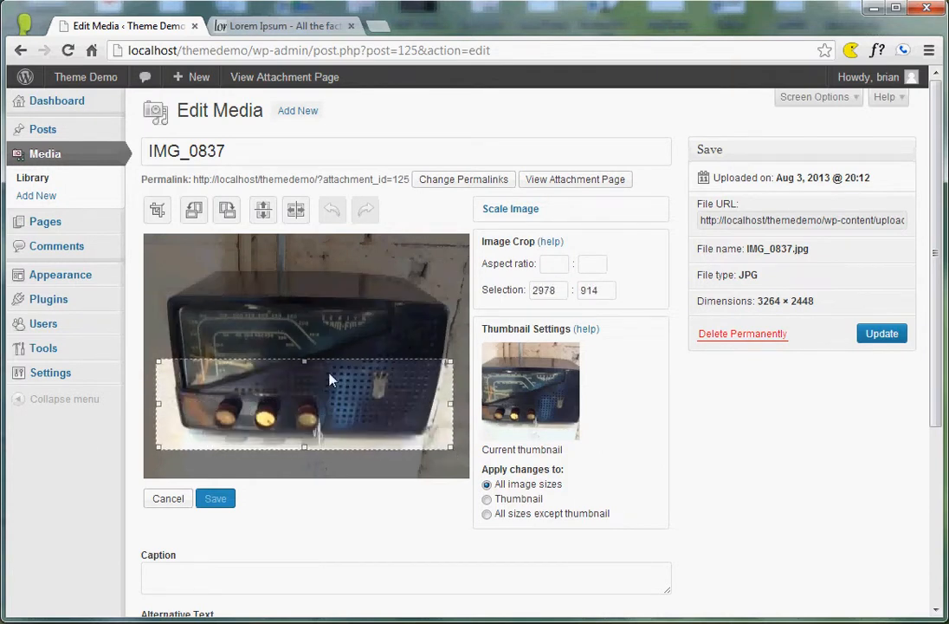
drag(305, 363, 309, 264)
drag(163, 358, 166, 362)
mouse_move(308, 349)
mouse_down()
mouse_move(293, 369)
mouse_move(290, 341)
mouse_move(310, 351)
mouse_up()
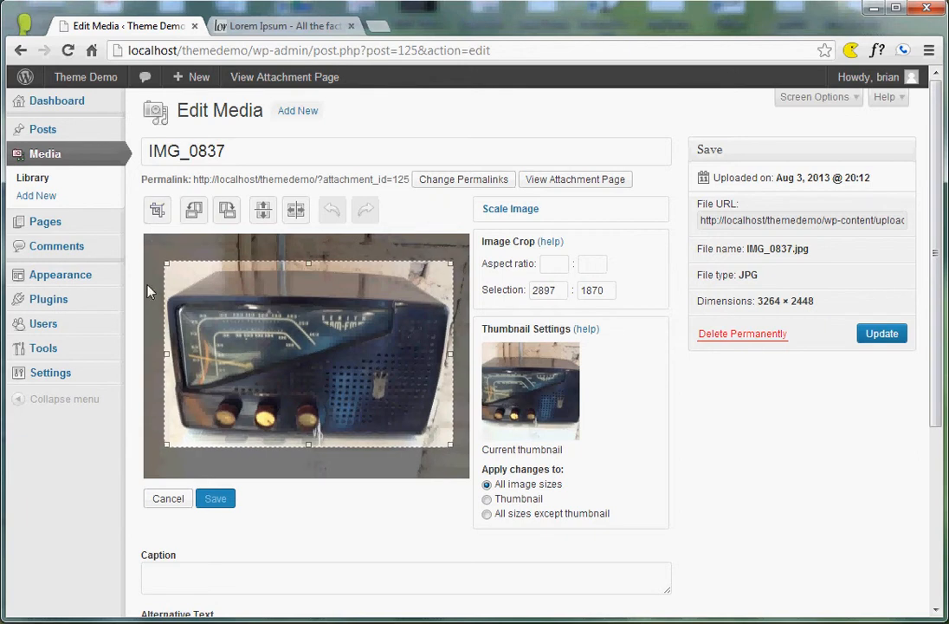
click(155, 211)
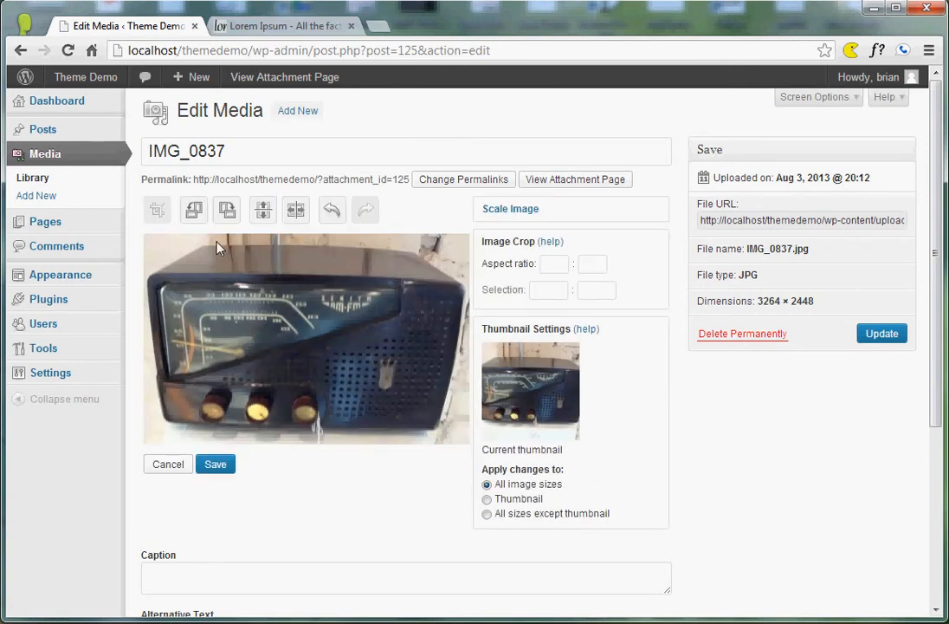
Try rotating the cropped image counter-clockwise and clockwise and flipping it vertically and horizontally.
click(194, 211)
click(222, 219)
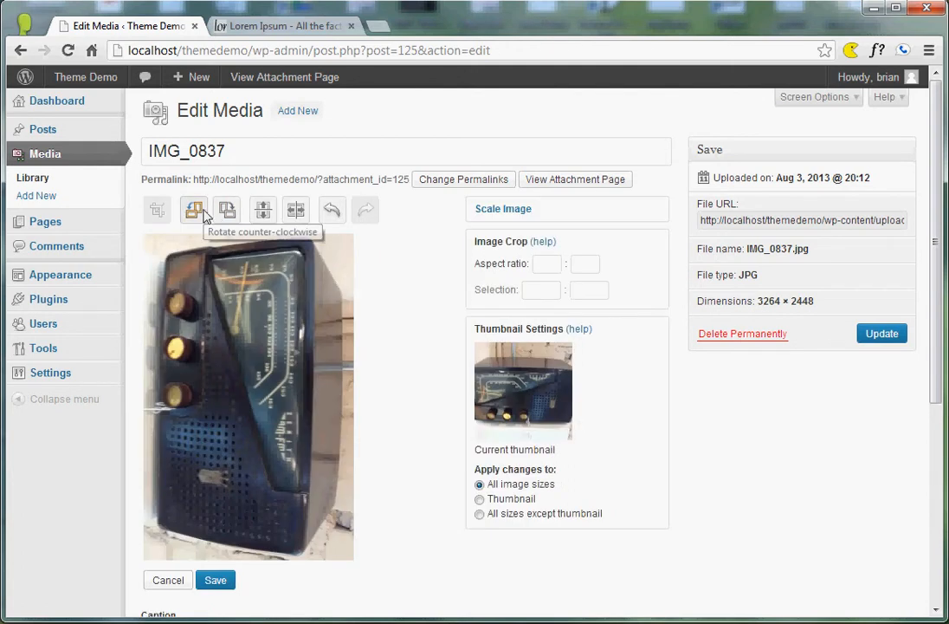
click(204, 215)
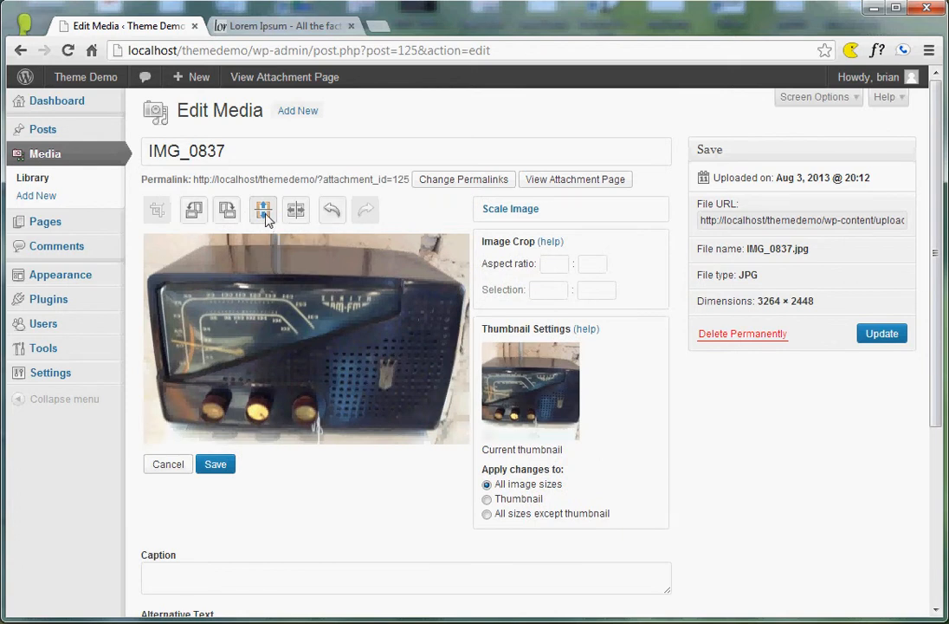
click(267, 216)
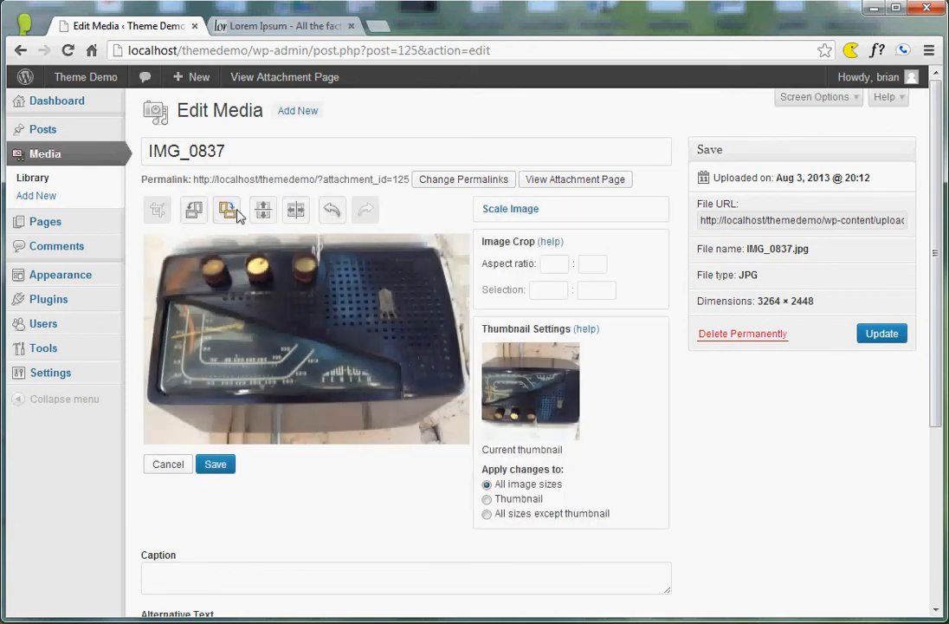
click(295, 213)
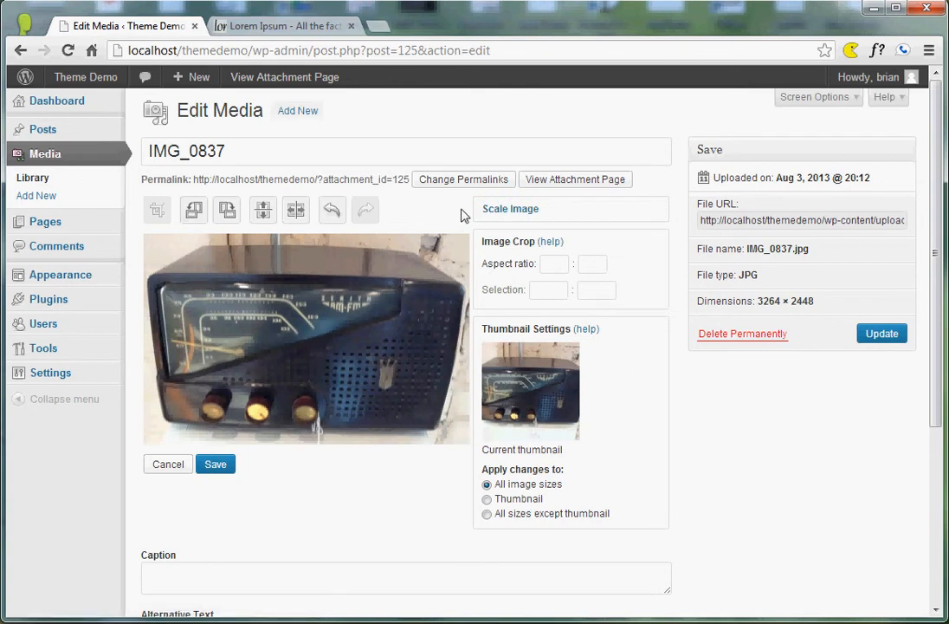
Expand the Scale Image settings and examine the width and height values.
click(532, 209)
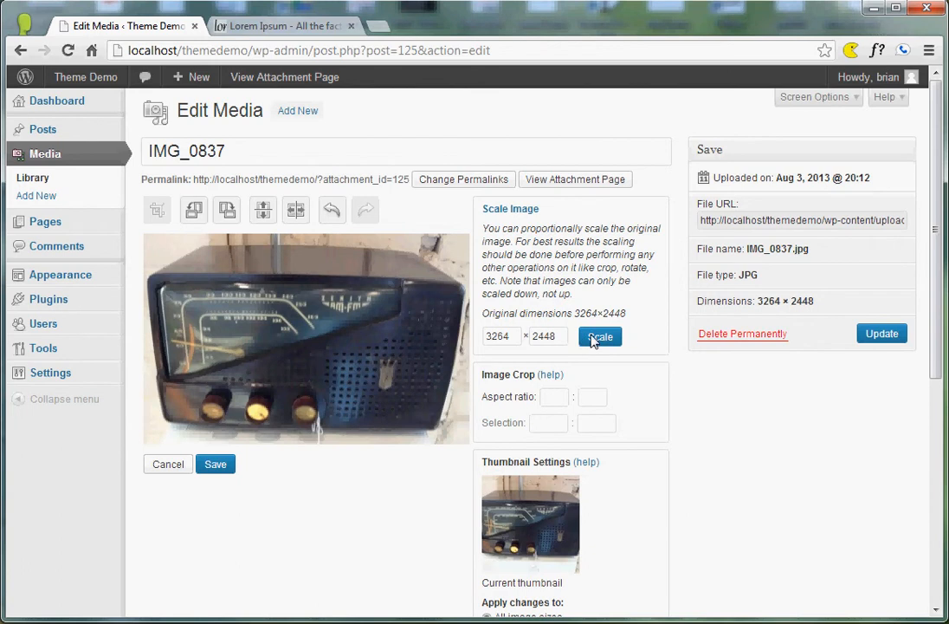
drag(515, 341, 481, 347)
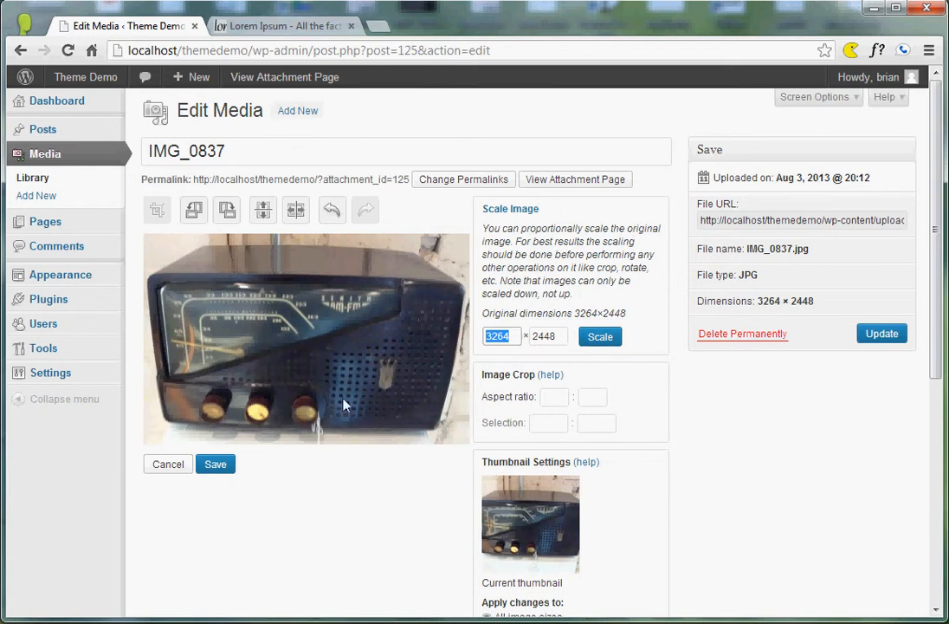
click(308, 507)
Save the cropped version of IMG_0837.
scroll(372, 498, down, 2)
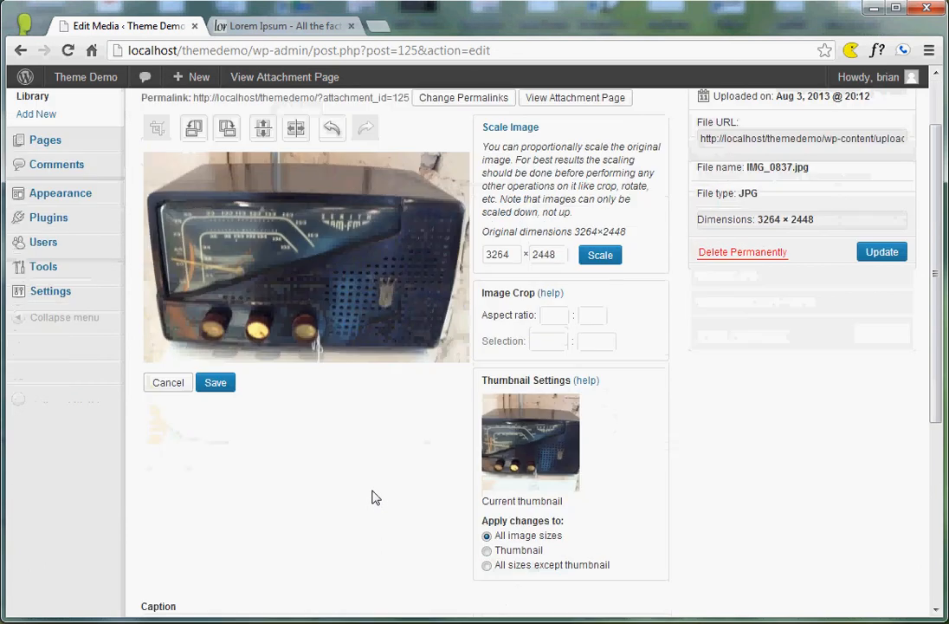
click(218, 386)
click(216, 386)
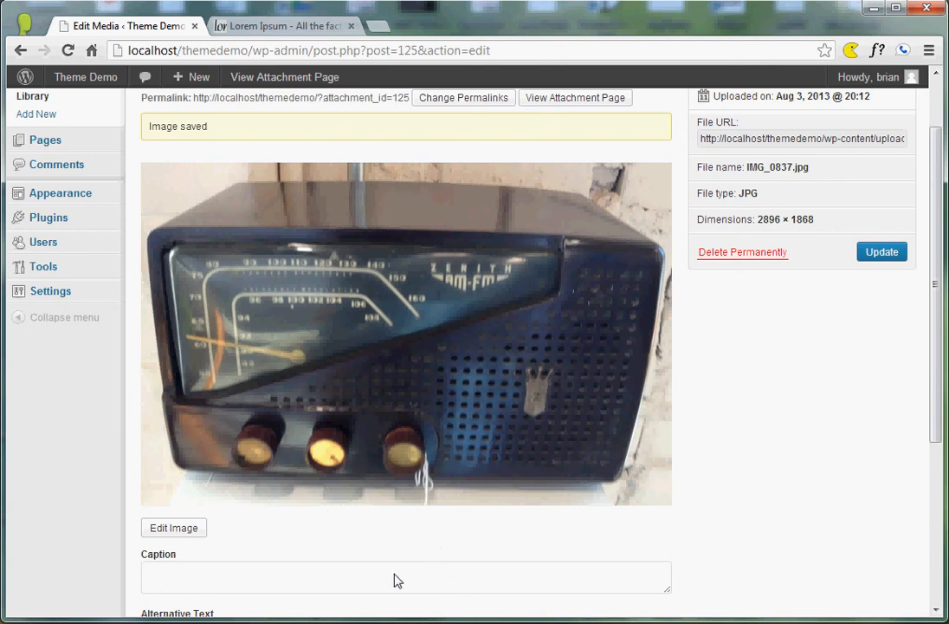
scroll(219, 323, up, 2)
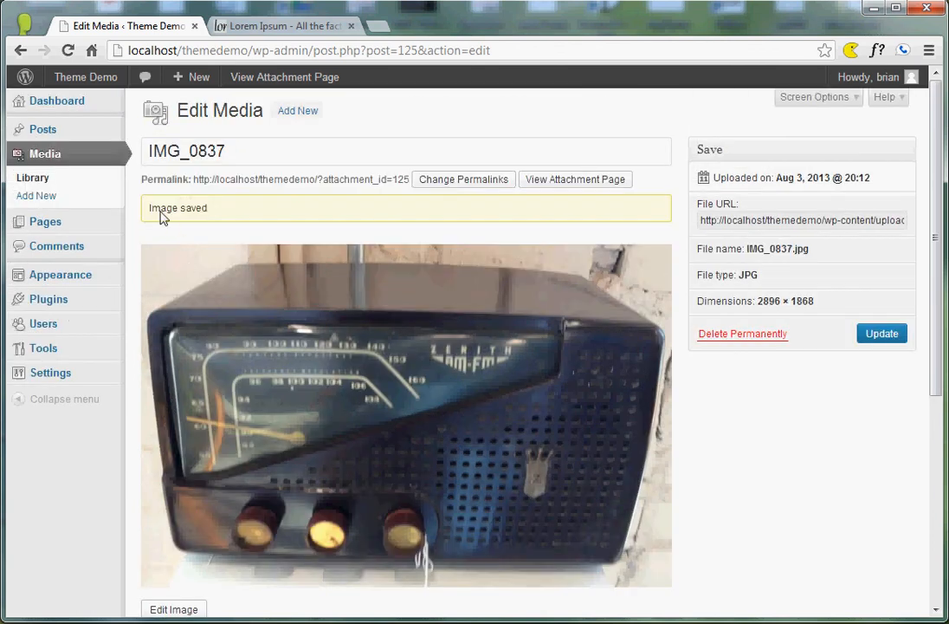